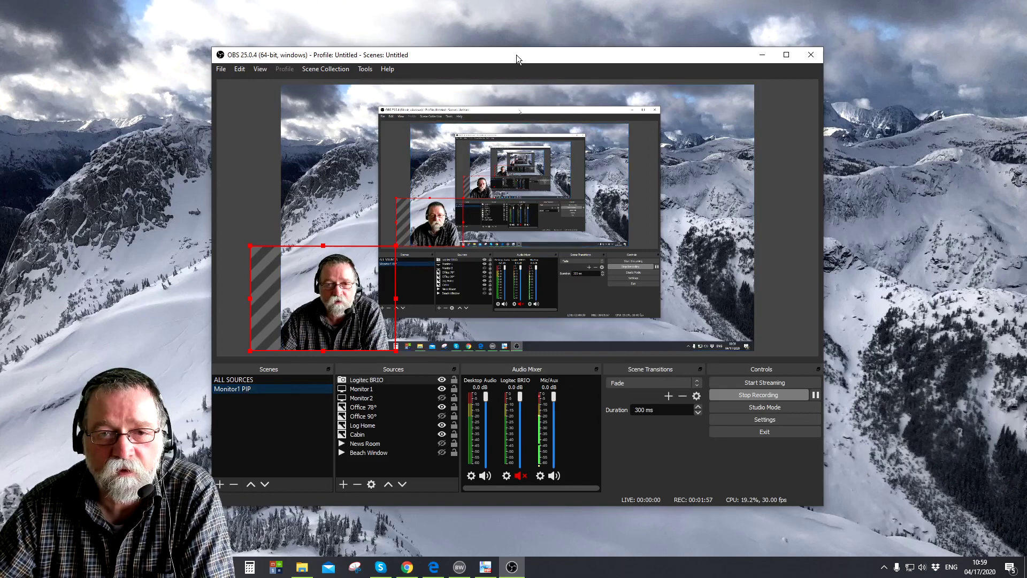
Move OBS to the other monitor, then request the Windows OBS Studio 25.0.4 installer in Edge and dismiss the prompt.
drag(516, 54, 1026, 56)
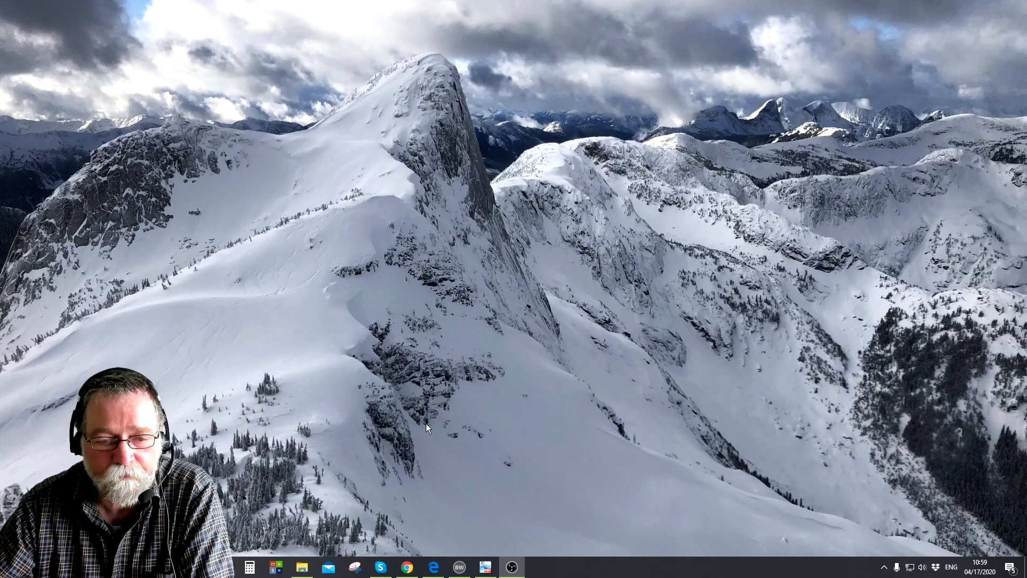
click(436, 574)
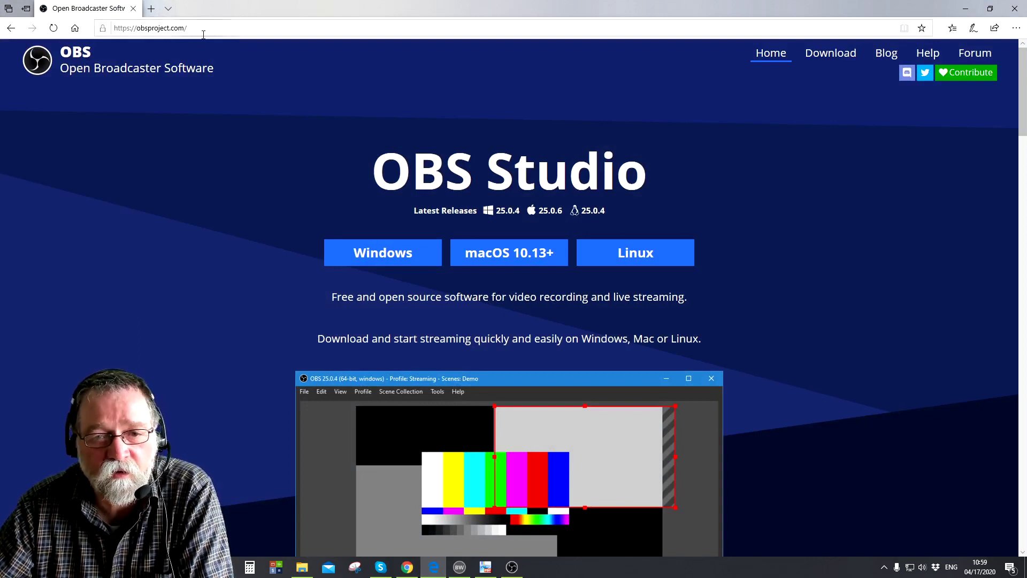
click(374, 259)
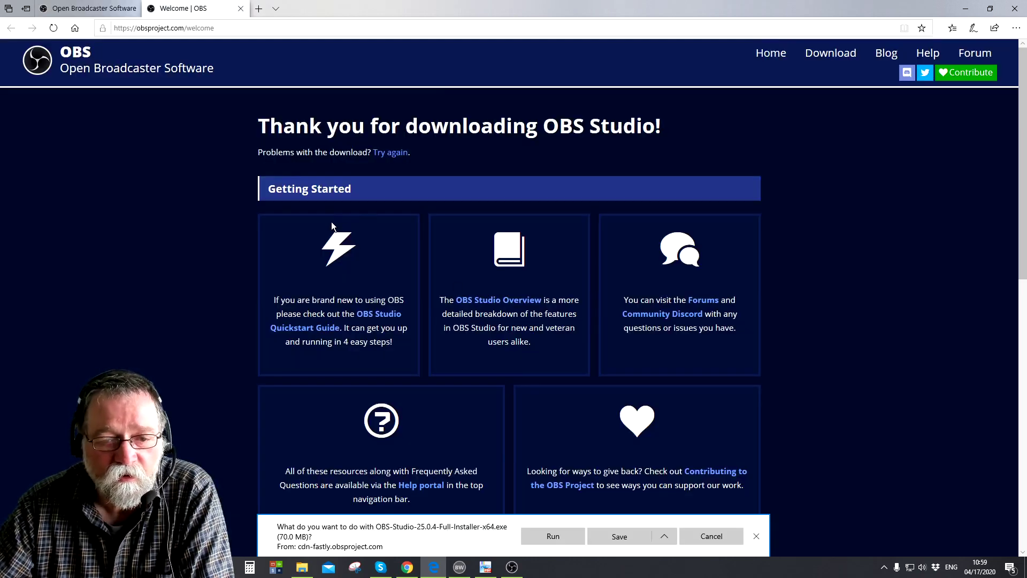
click(757, 538)
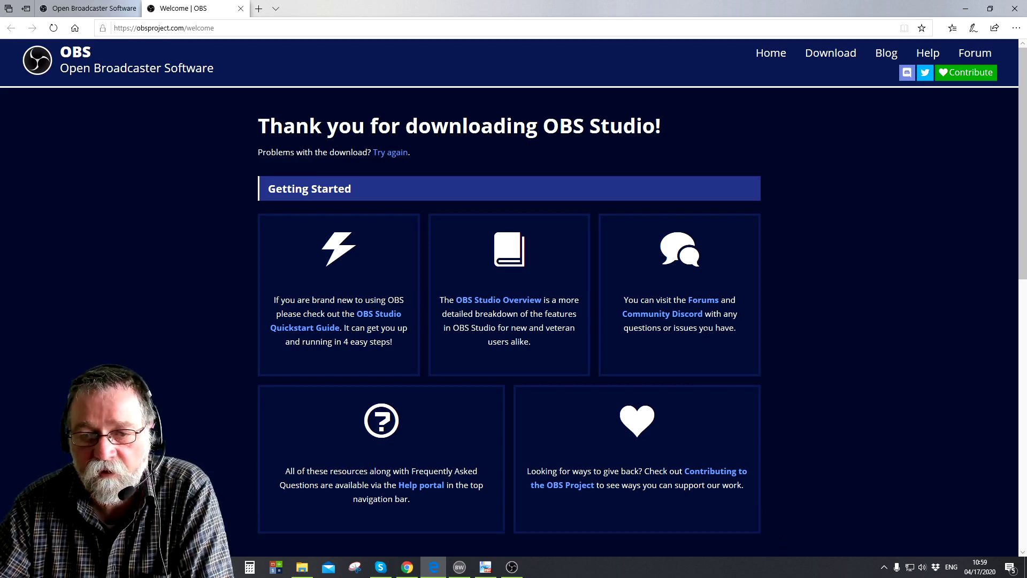
Browse the forum's Resources to page 2 of OBS Studio Plugins, down to OBS-VirtualCam 2.0.4.
click(702, 303)
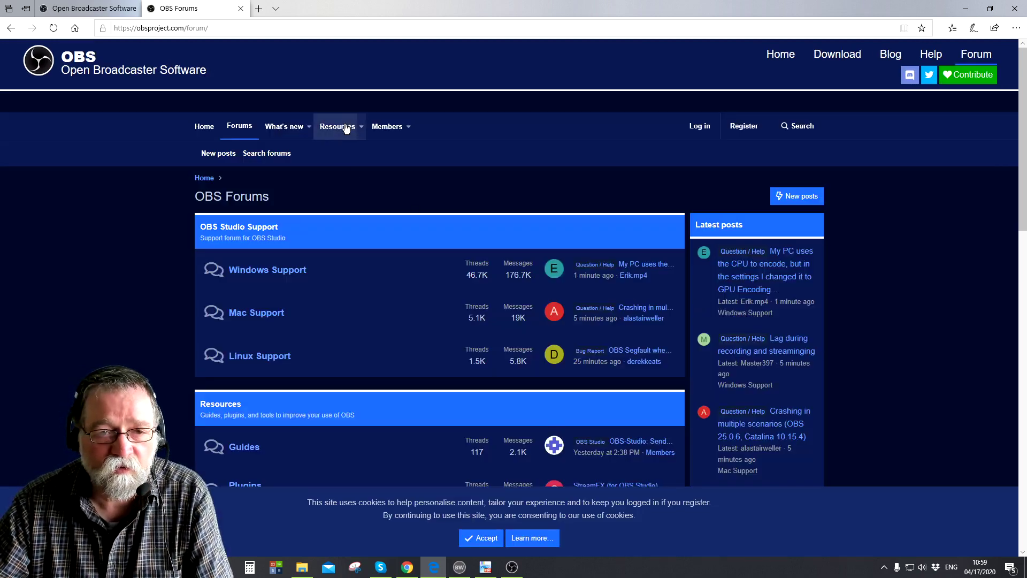
click(340, 130)
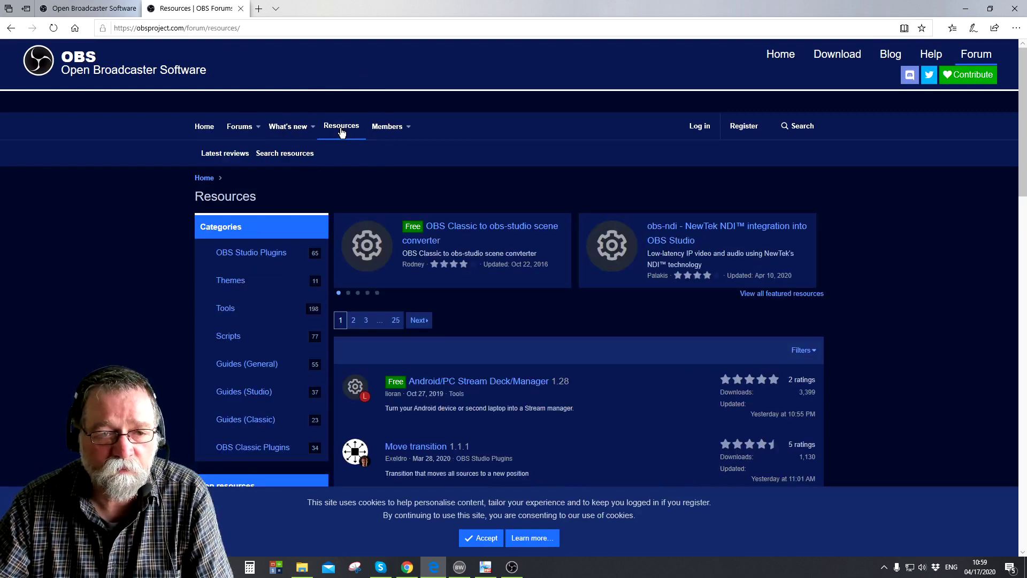
click(255, 258)
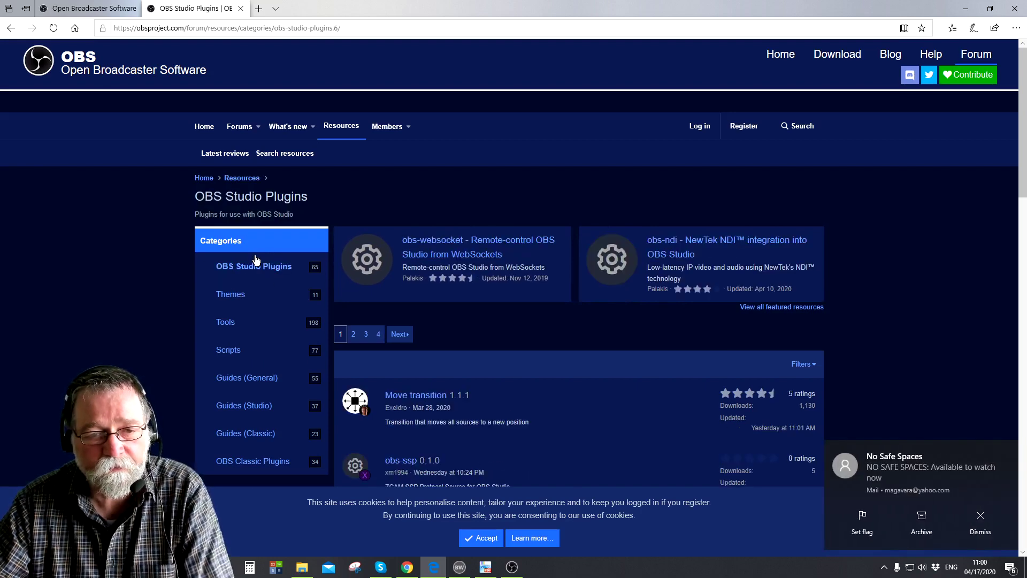
scroll(464, 331, down, 3)
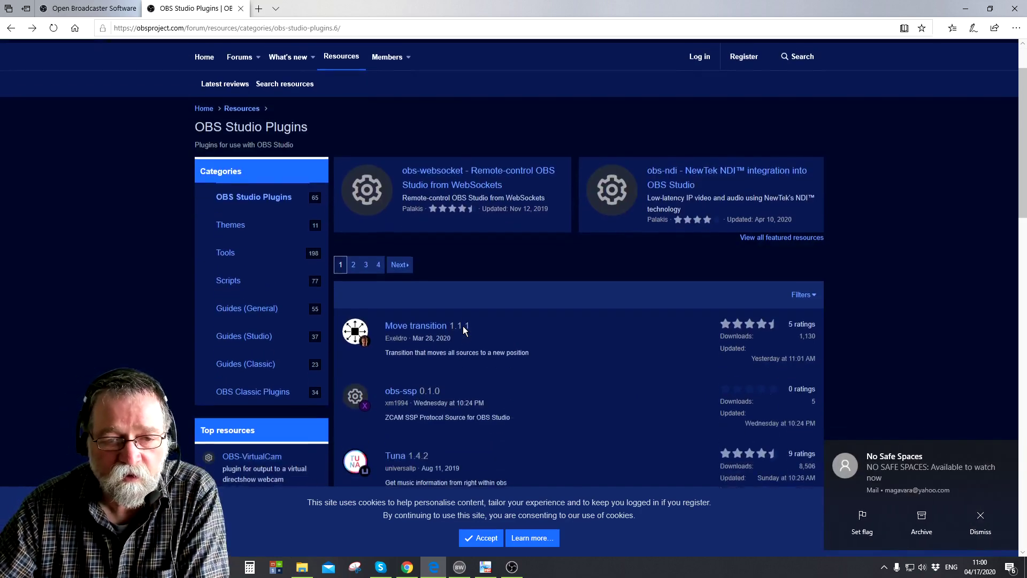
scroll(480, 328, down, 1)
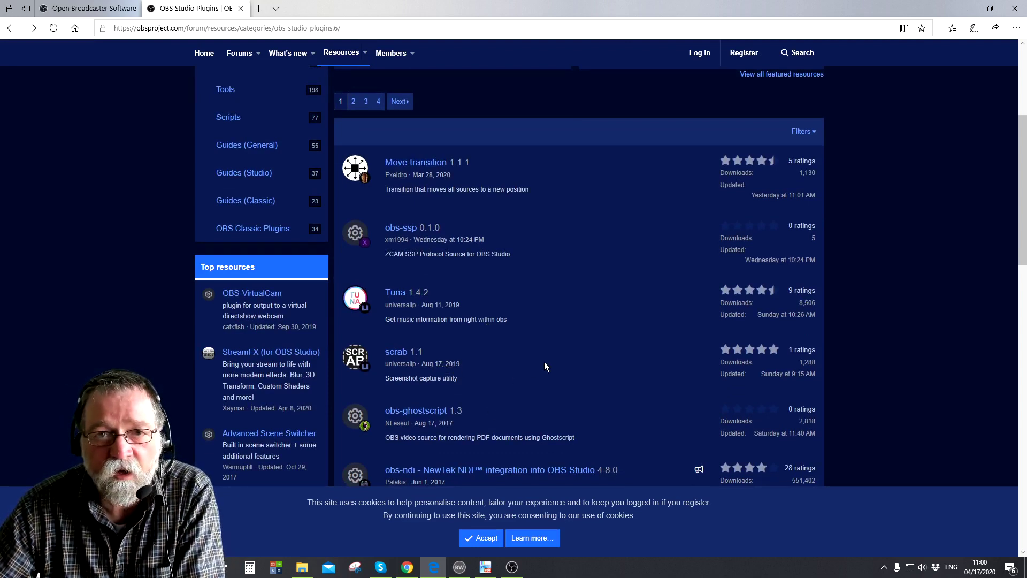
click(354, 102)
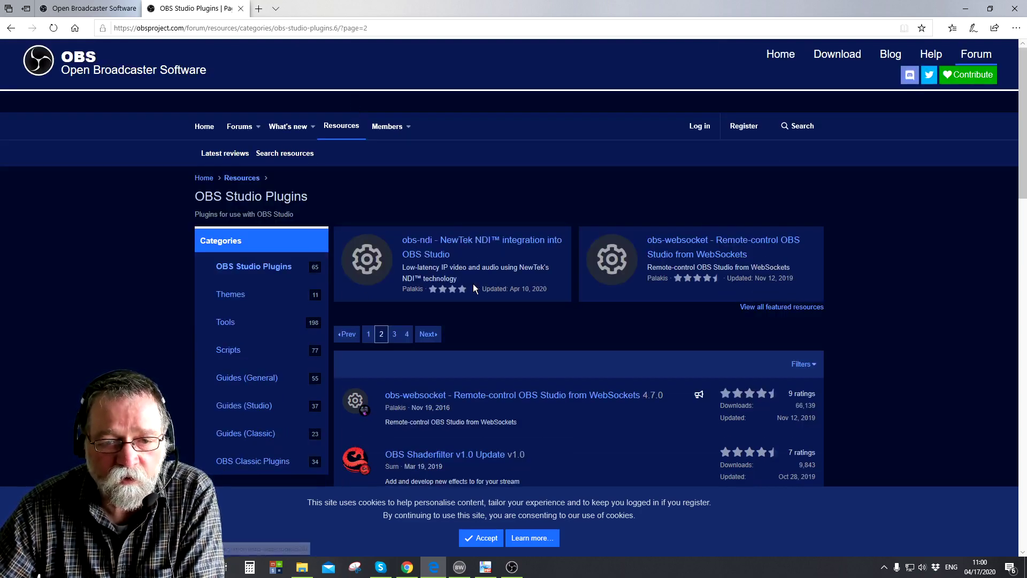
scroll(473, 283, down, 3)
scroll(474, 288, down, 4)
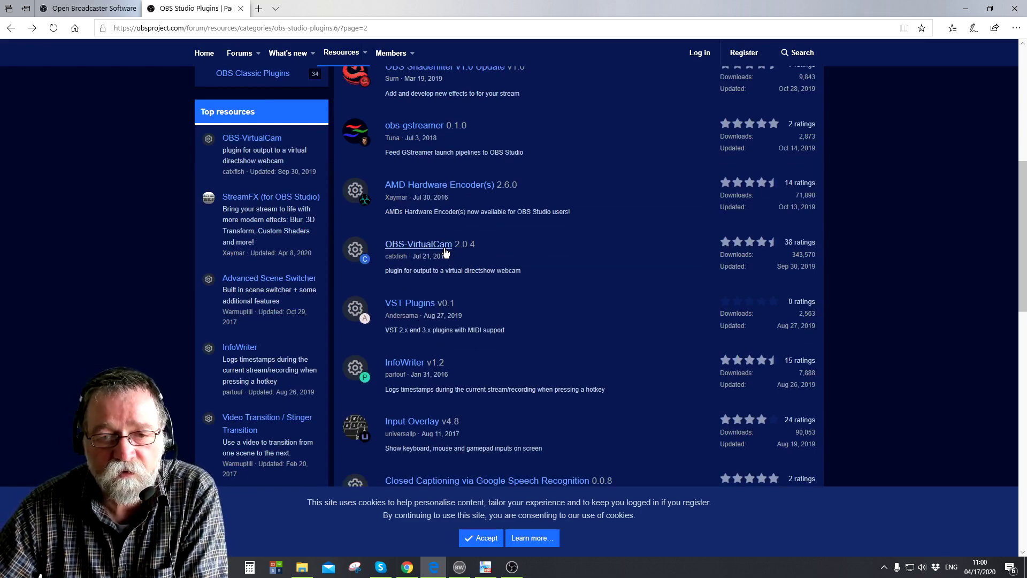
Follow OBS-VirtualCam's GitHub source link down to its Releases page for version 2.0.4.
click(422, 249)
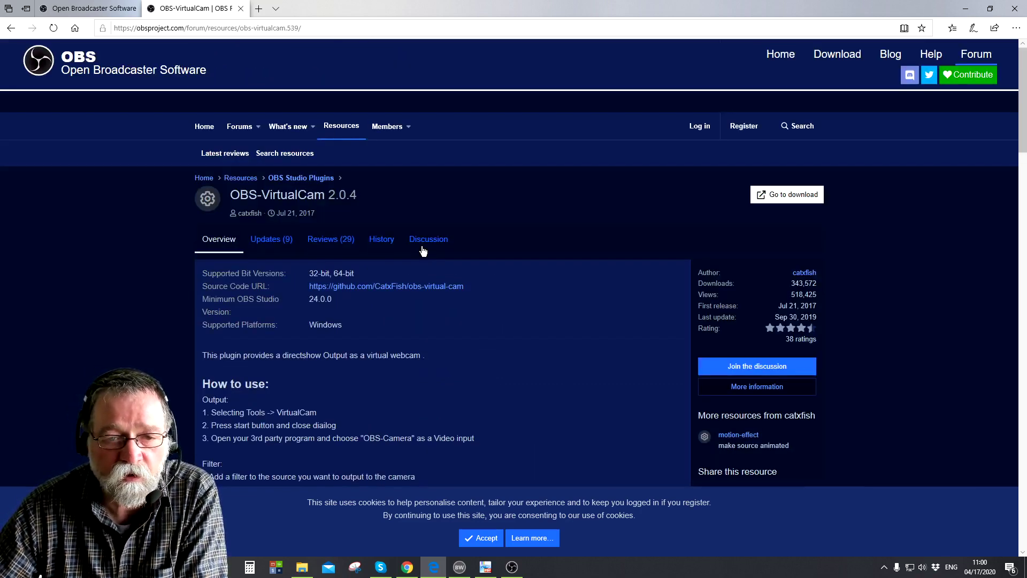
click(396, 287)
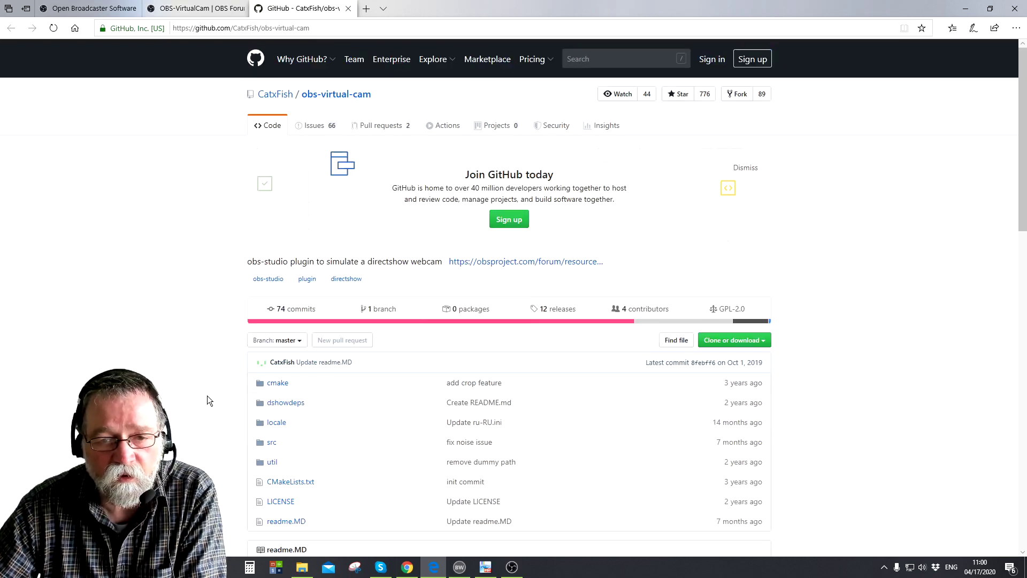
scroll(208, 400, down, 3)
scroll(209, 396, down, 6)
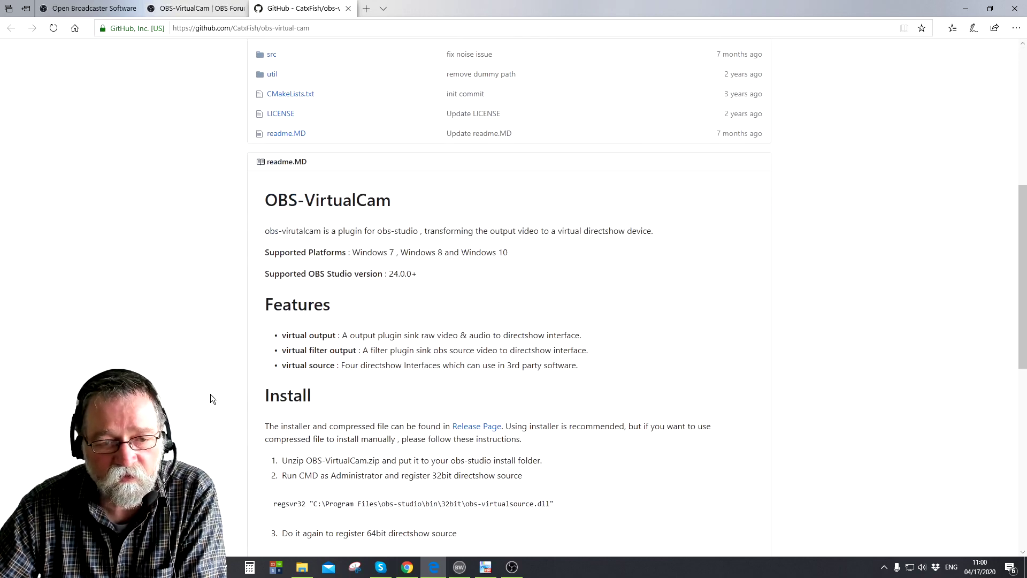
scroll(210, 399, down, 3)
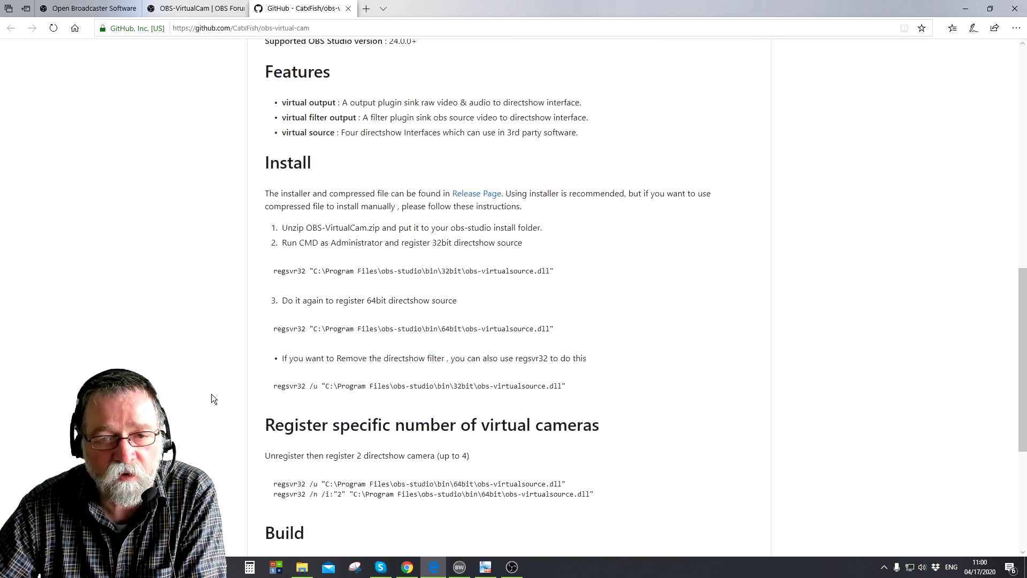
click(474, 198)
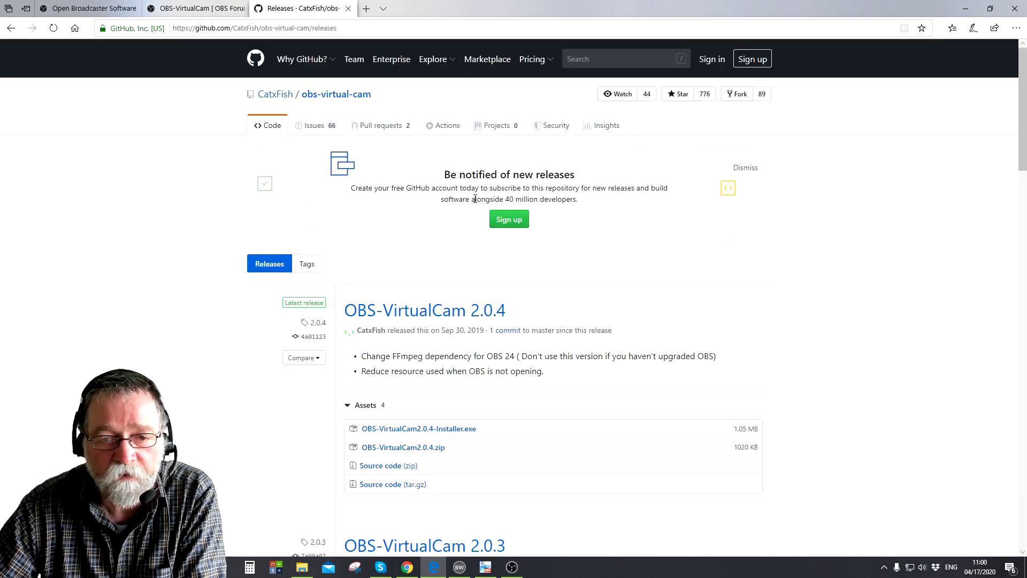
scroll(575, 298, down, 3)
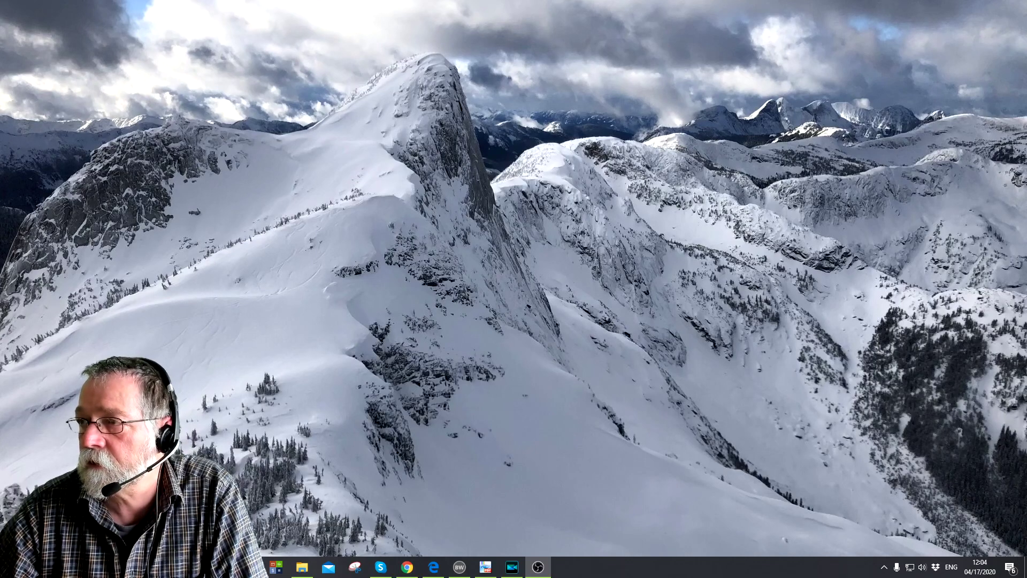
Move the OBS window back onto this screen and uncheck Enable Preview.
drag(1026, 43, 534, 22)
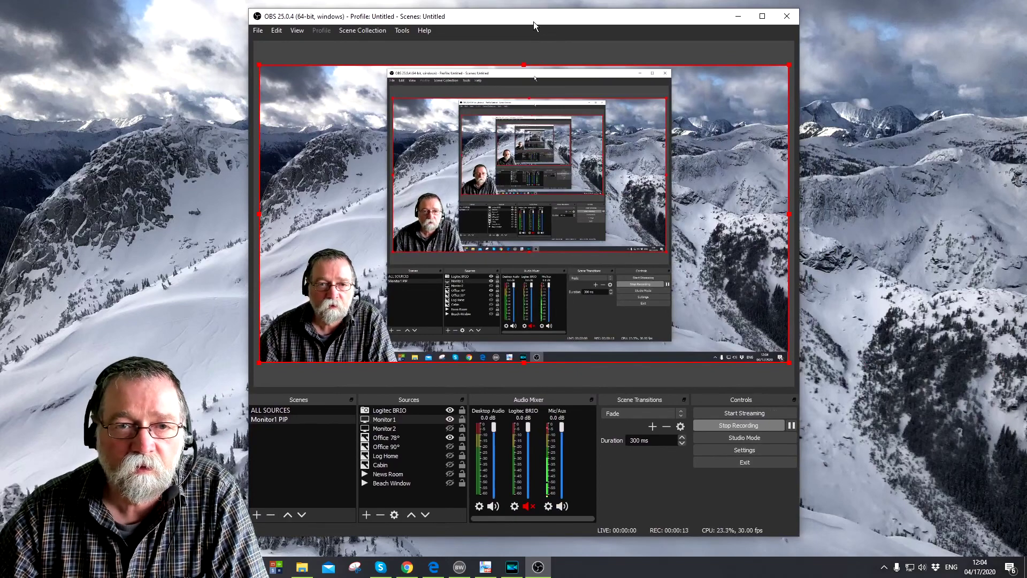
right_click(432, 163)
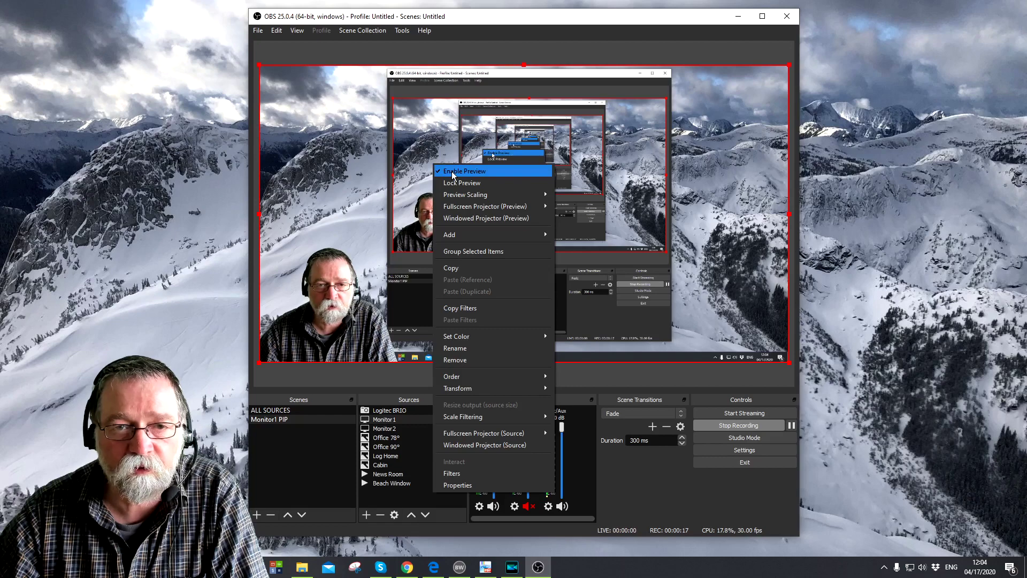
click(452, 171)
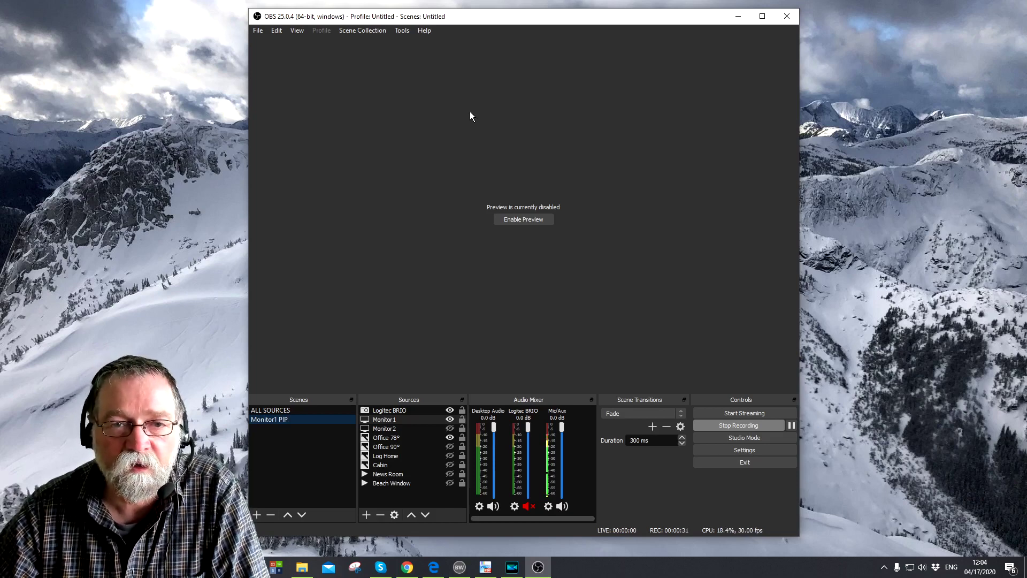
click(407, 33)
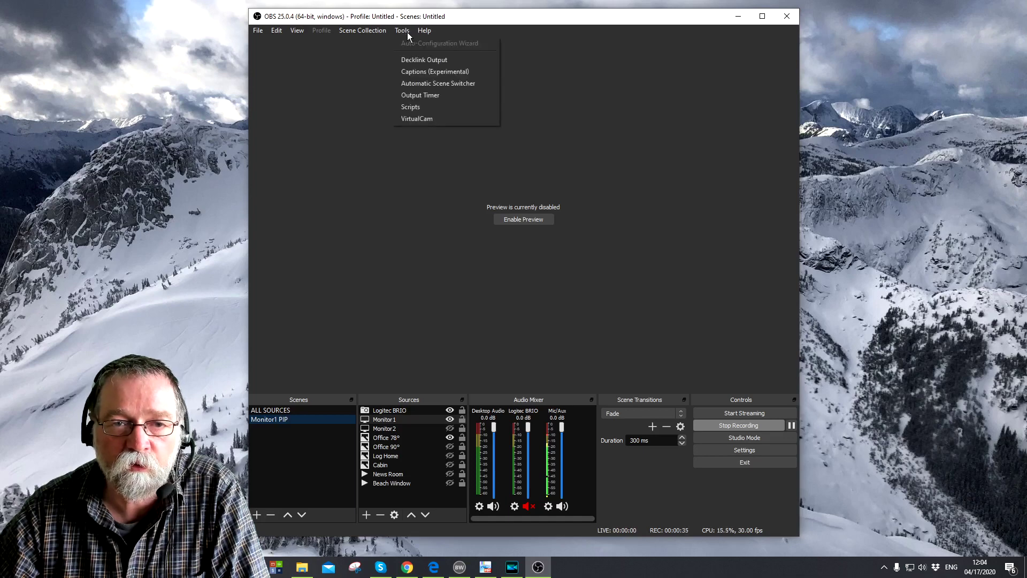
Show the VirtualCam dialog with target camera OBS-Camera and 3 buffered frames.
click(441, 120)
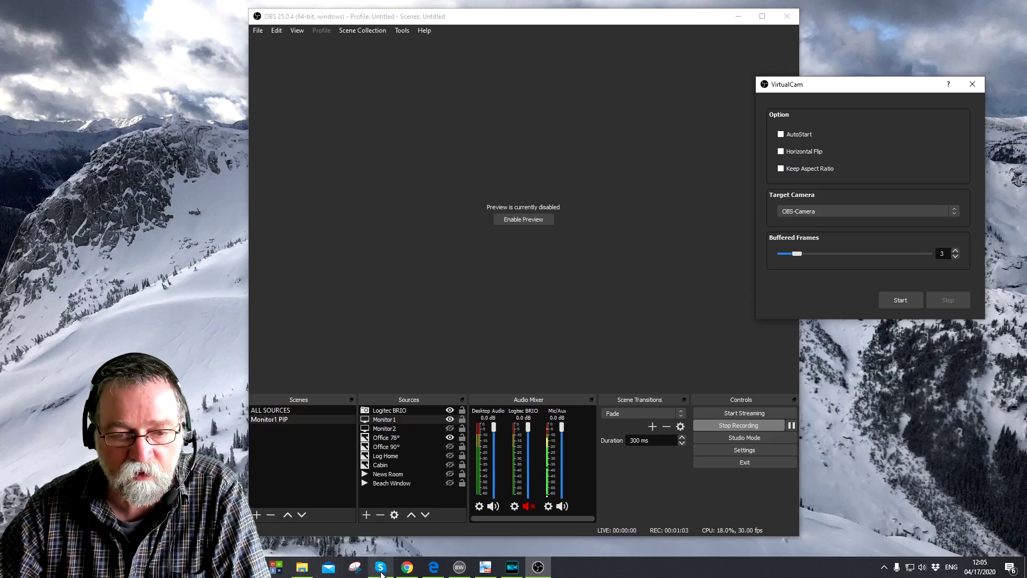
click(380, 568)
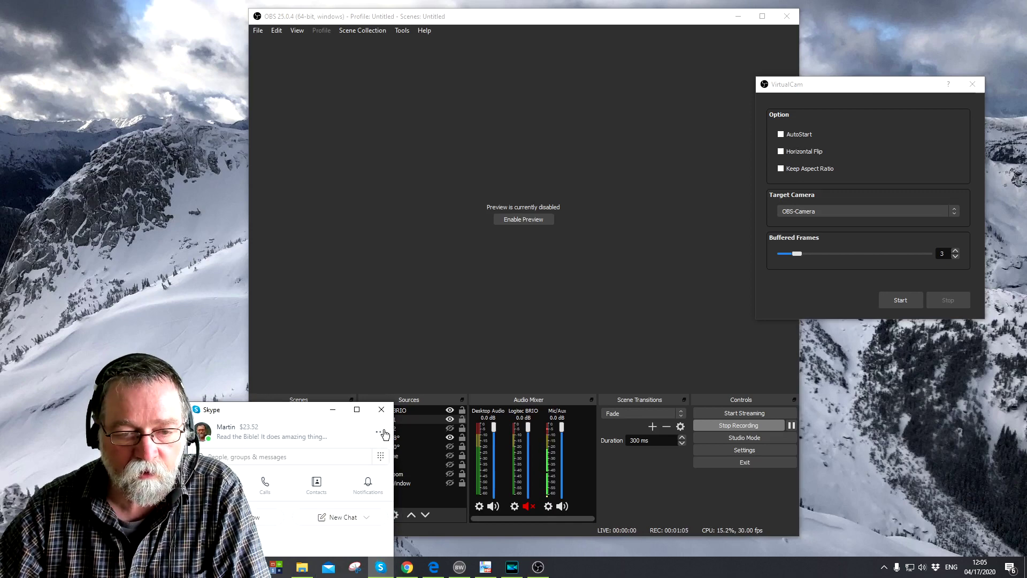
Open Skype's Audio & Video settings and expand the Camera list showing Logitech BRIO and OBS-Camera.
click(381, 432)
click(417, 437)
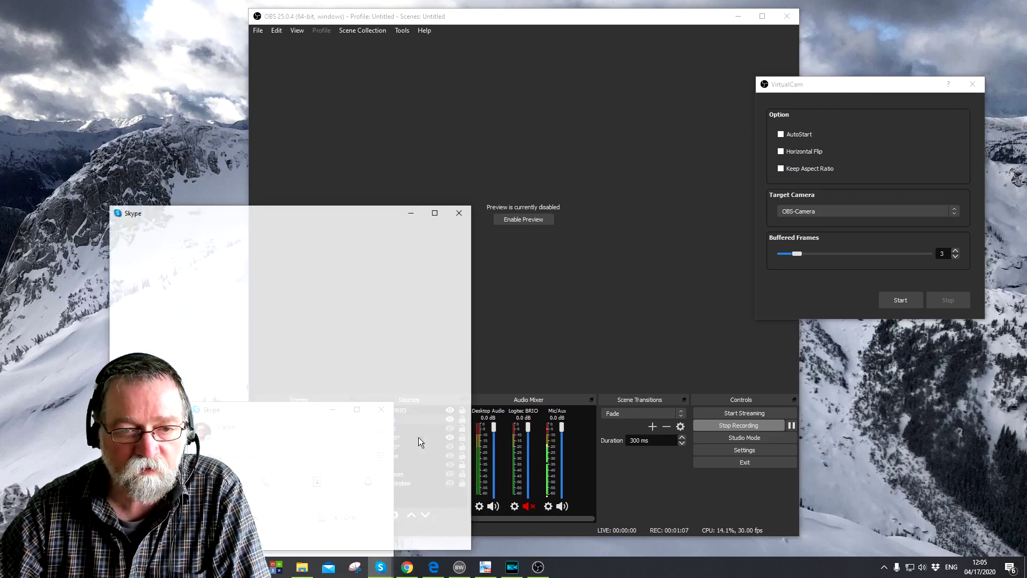
drag(303, 217, 222, 66)
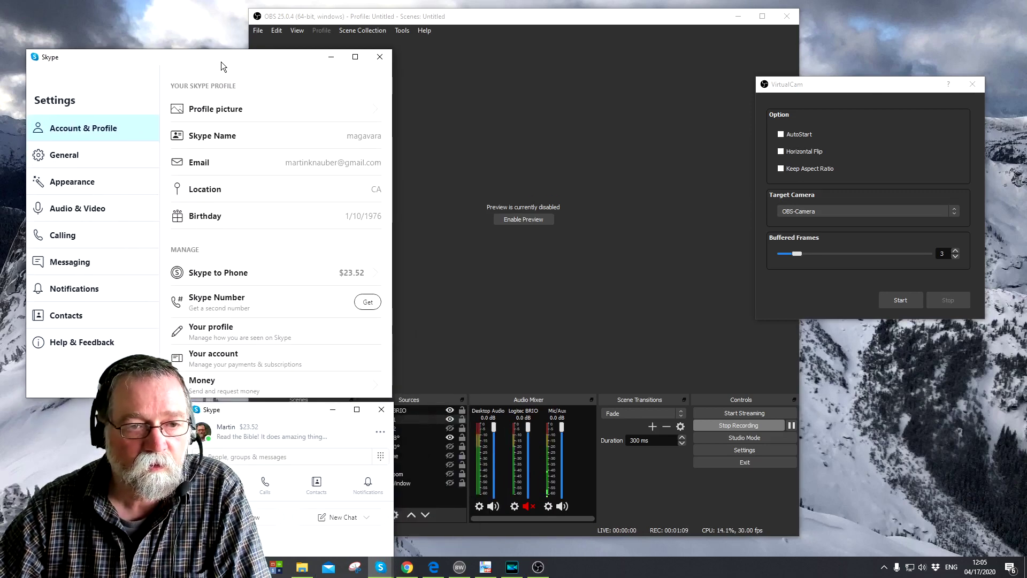
click(85, 214)
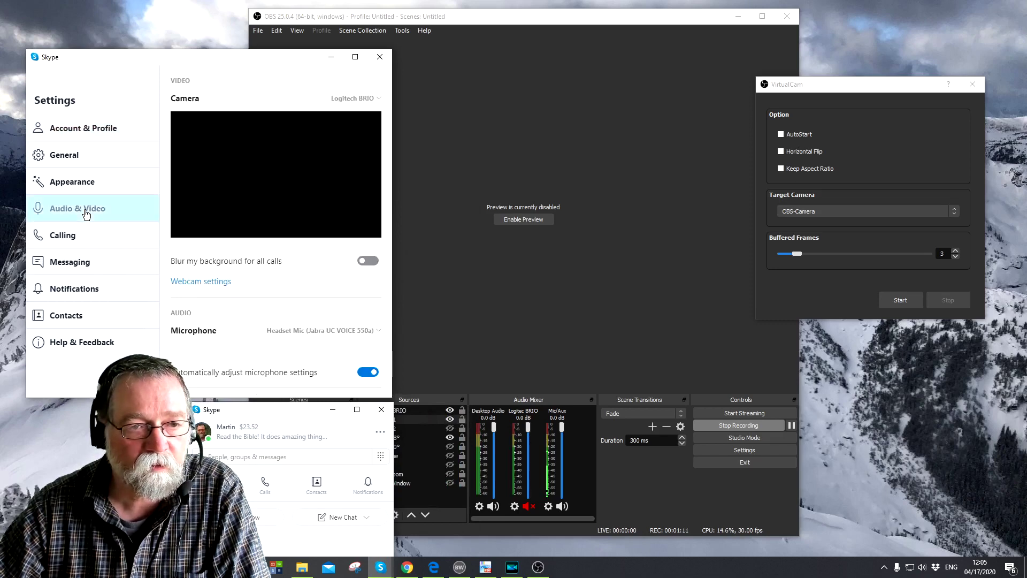
click(556, 26)
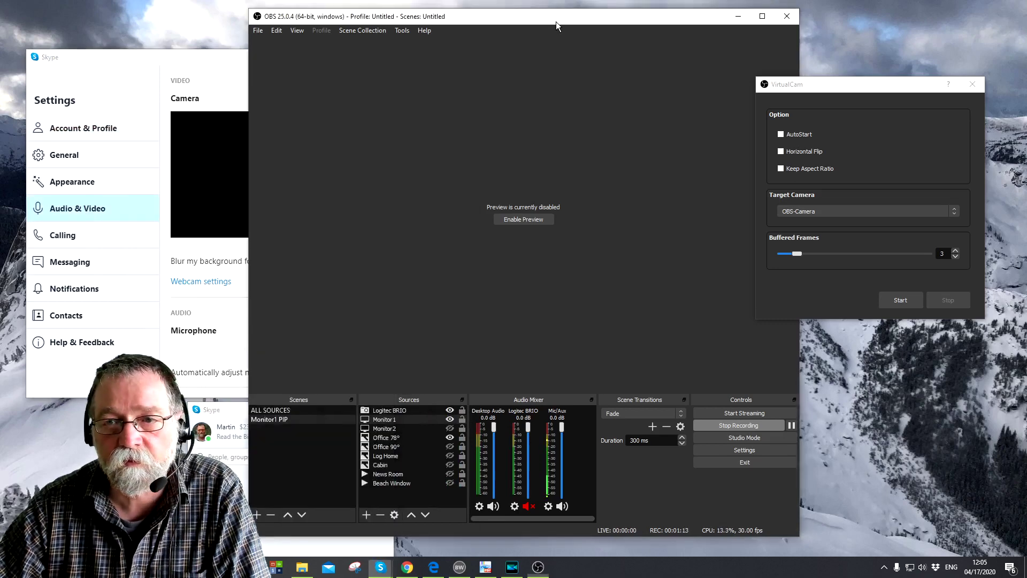
drag(556, 26, 776, 26)
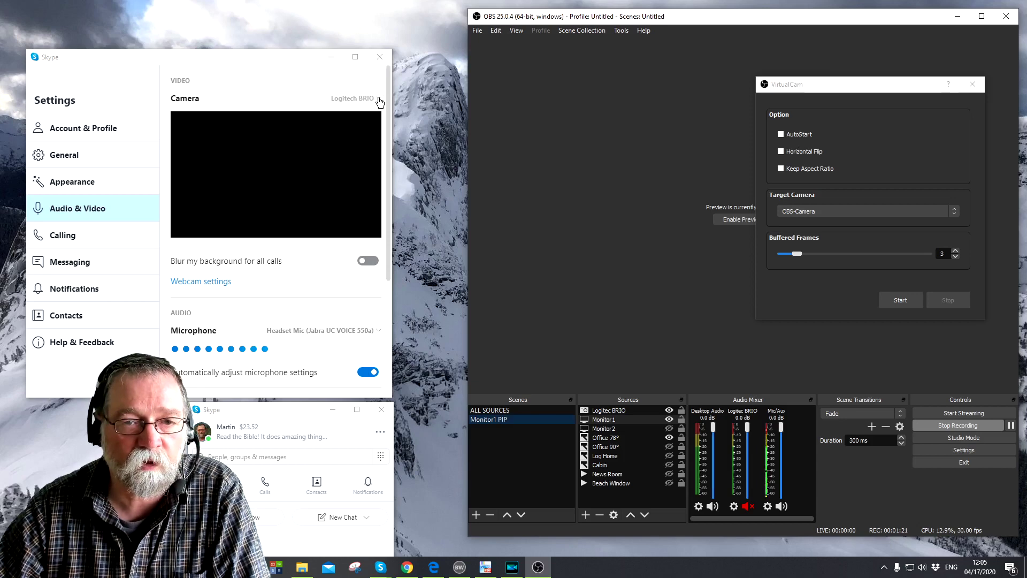
click(380, 102)
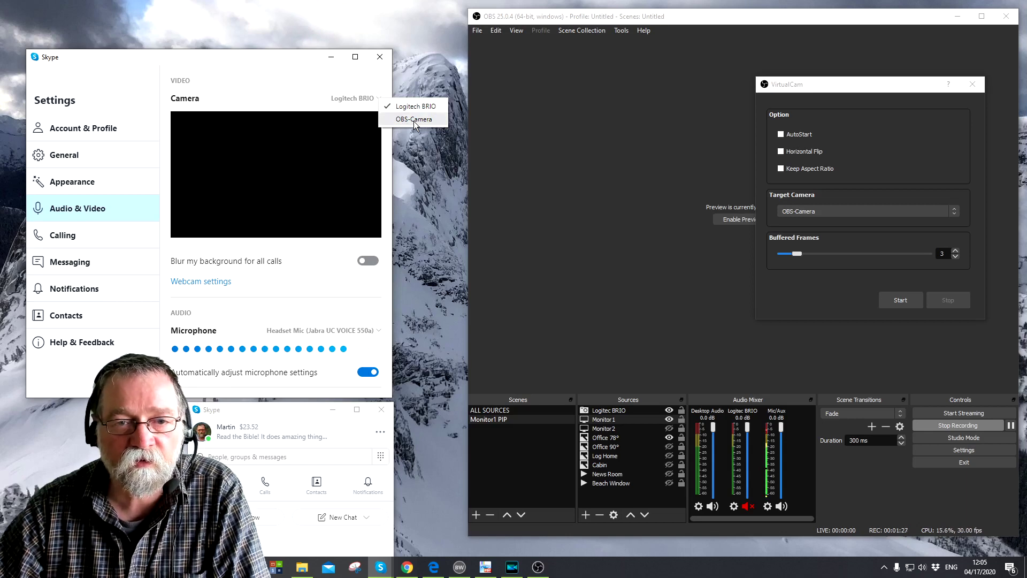
Select OBS-Camera as Skype's camera and start the OBS VirtualCam output.
click(414, 120)
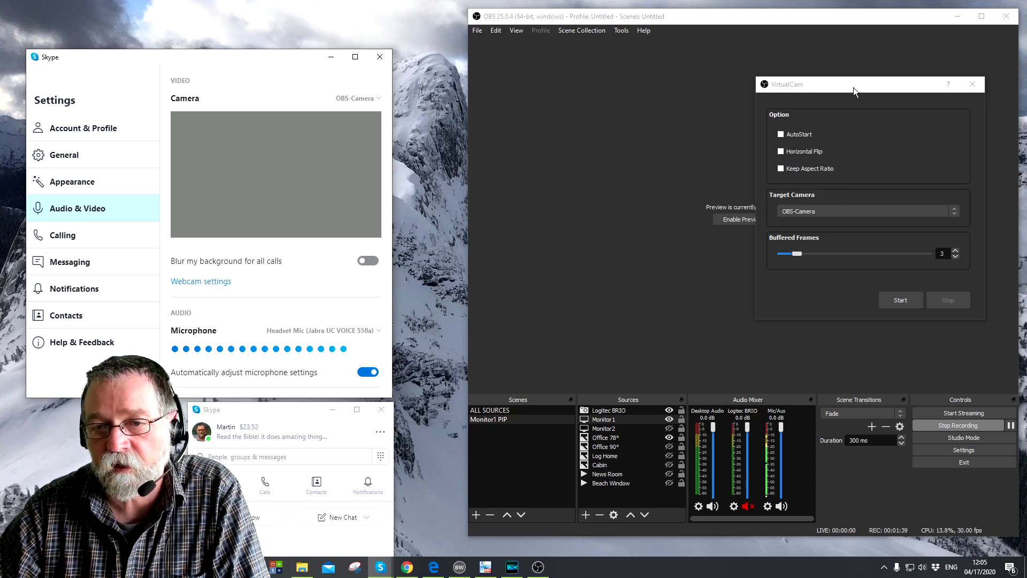
click(902, 302)
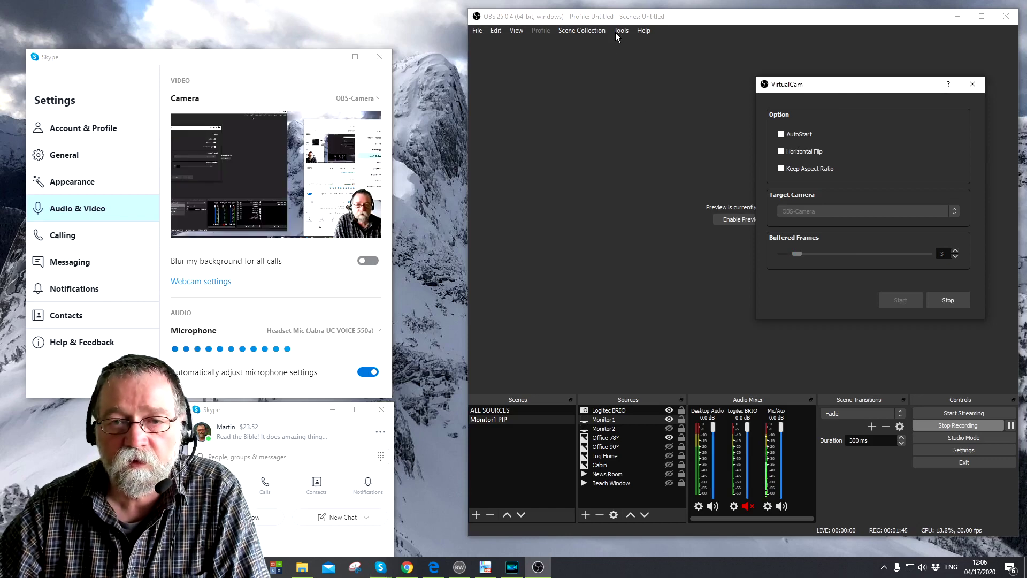
Re-enable the OBS preview and close the VirtualCam dialog.
click(742, 221)
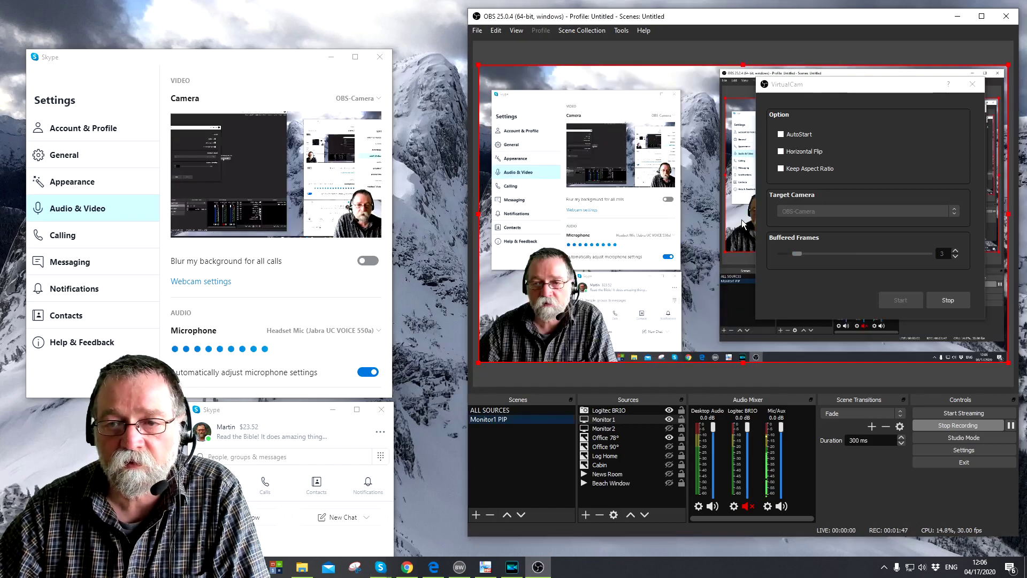
click(973, 84)
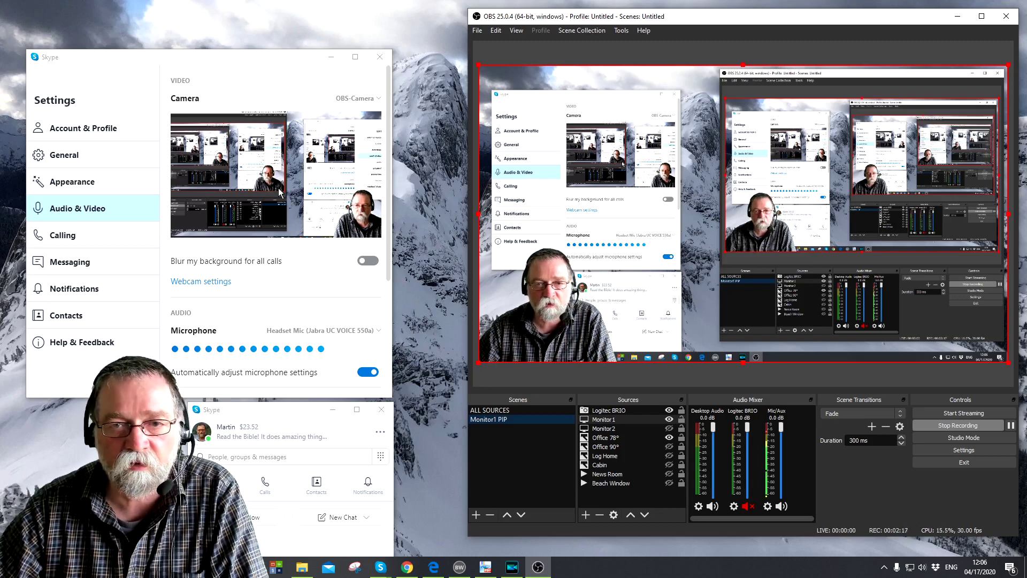
click(622, 31)
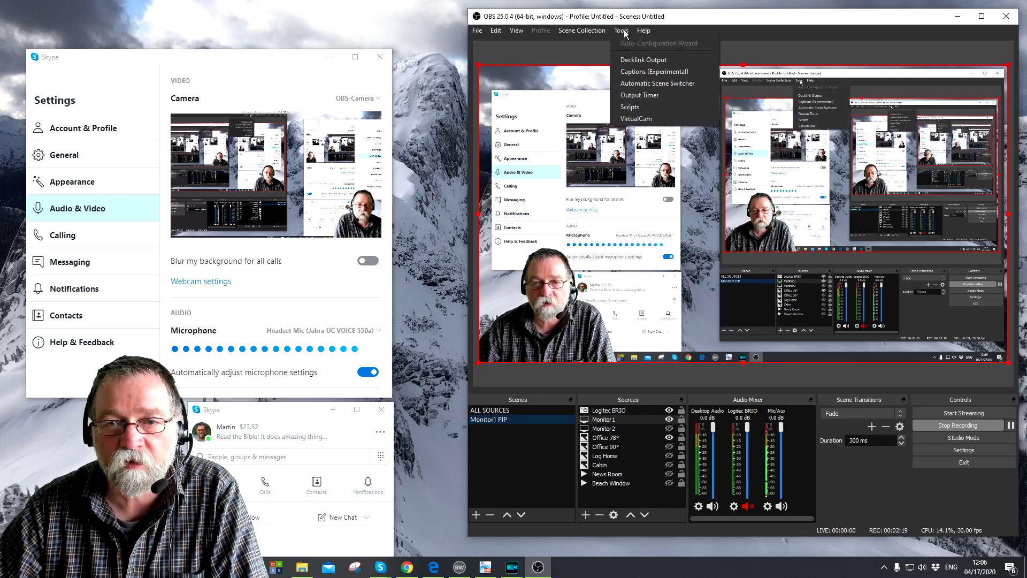
Turn on Horizontal Flip in the VirtualCam settings, then close the dialog.
click(648, 119)
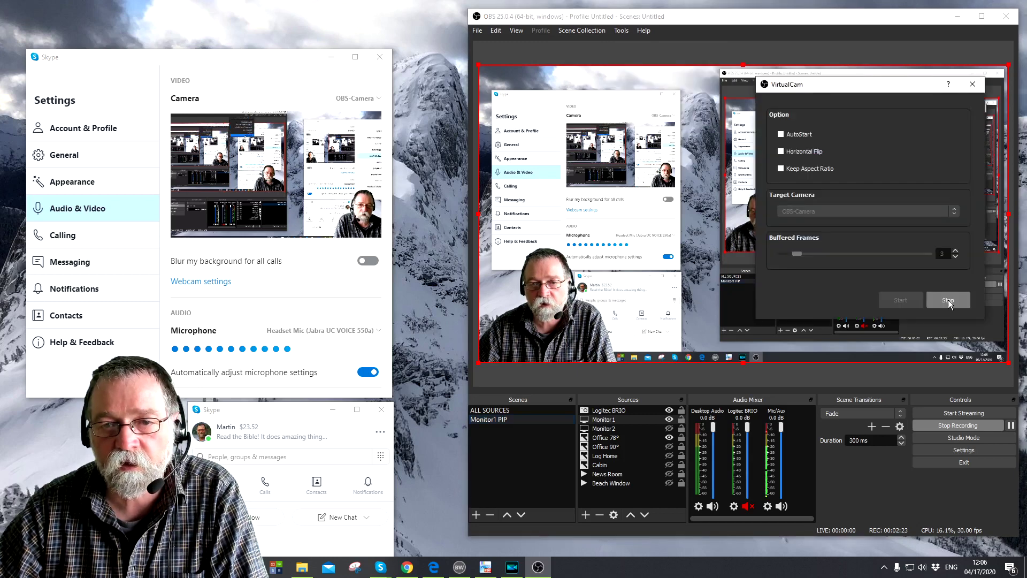
click(781, 152)
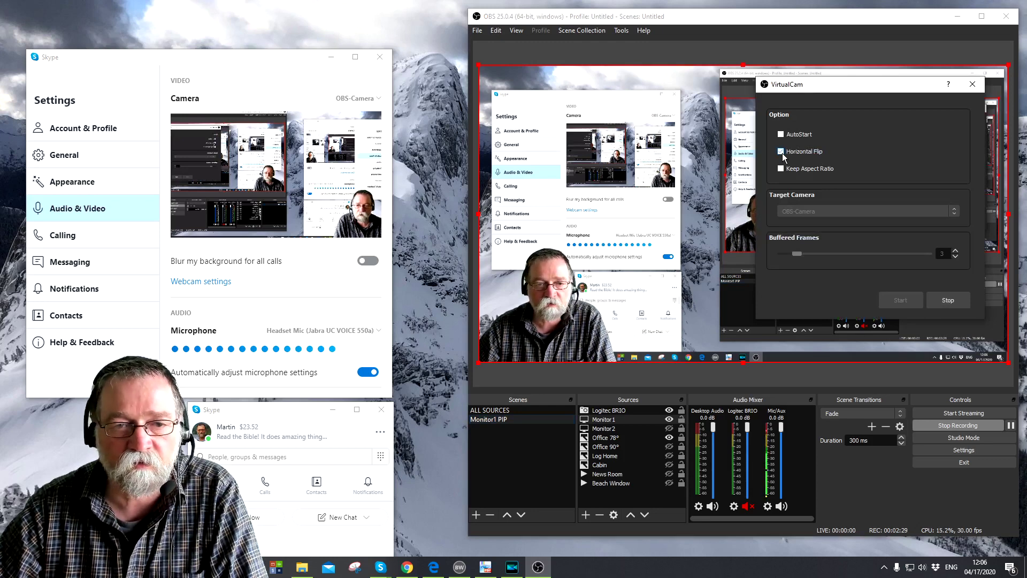
click(782, 154)
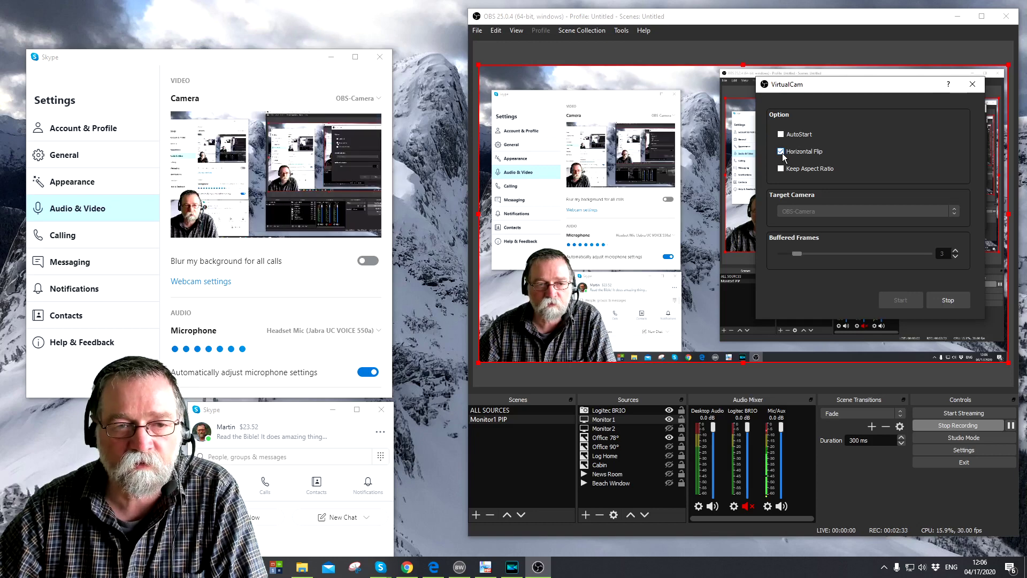
click(782, 154)
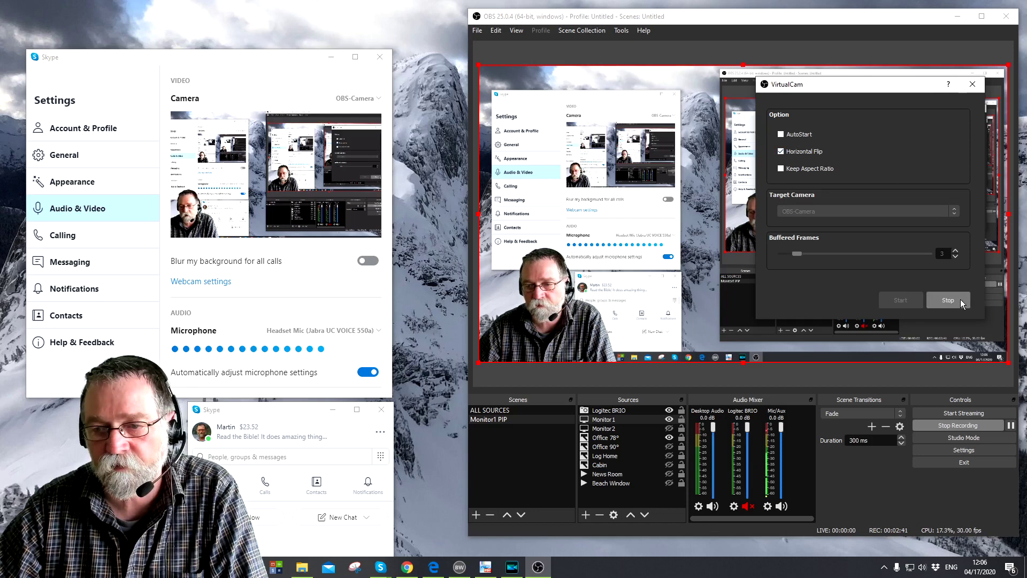
click(969, 89)
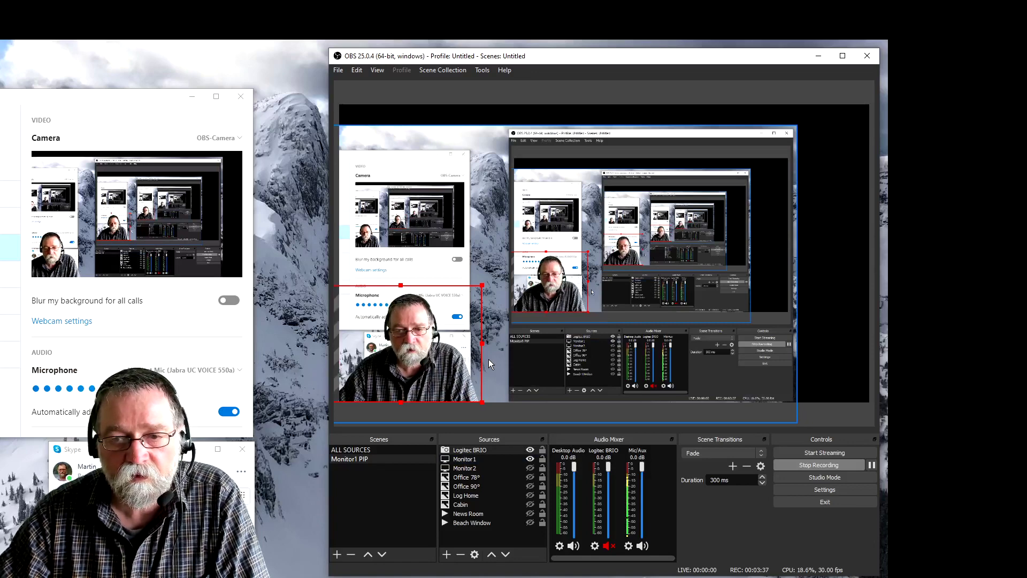
right_click(497, 451)
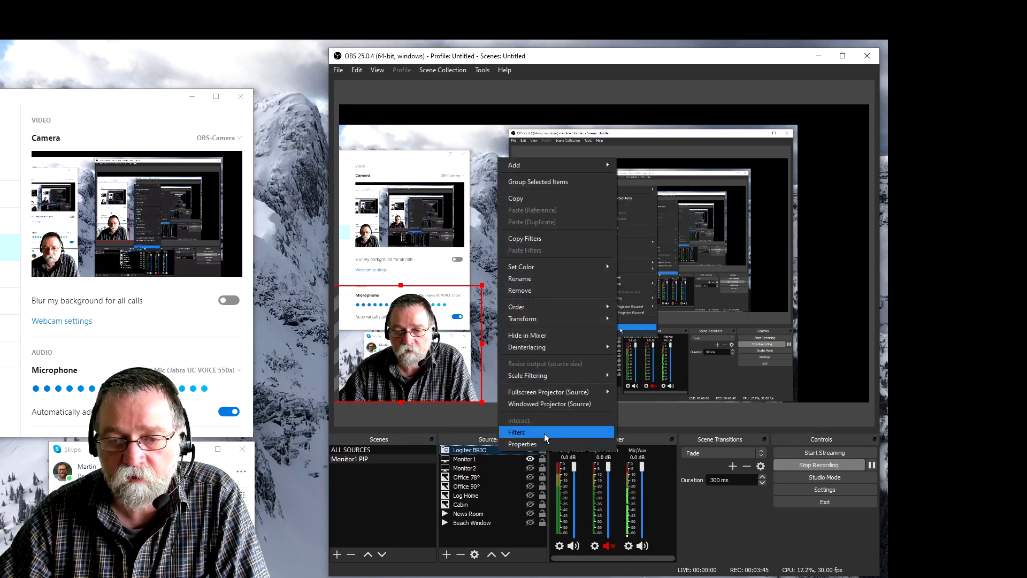
In the Logitec BRIO filters, select Crop/Pad and hide the Chroma Key filter.
click(544, 433)
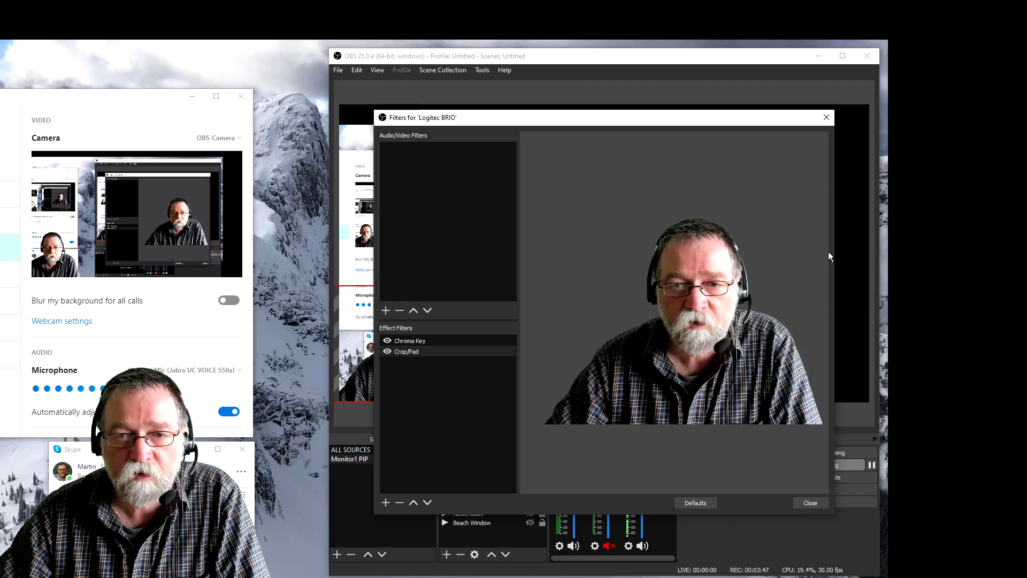
drag(715, 120, 684, 97)
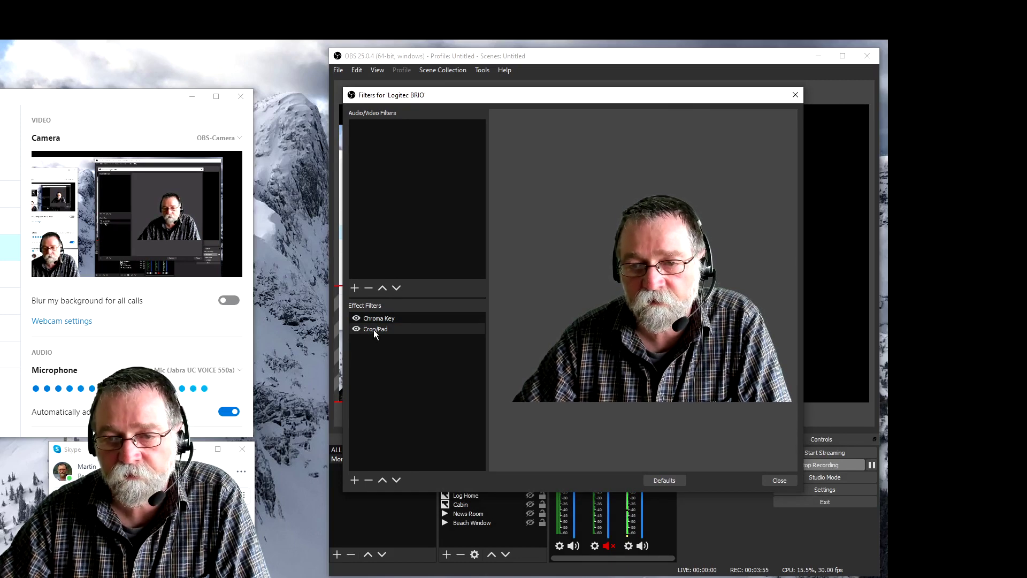
click(358, 480)
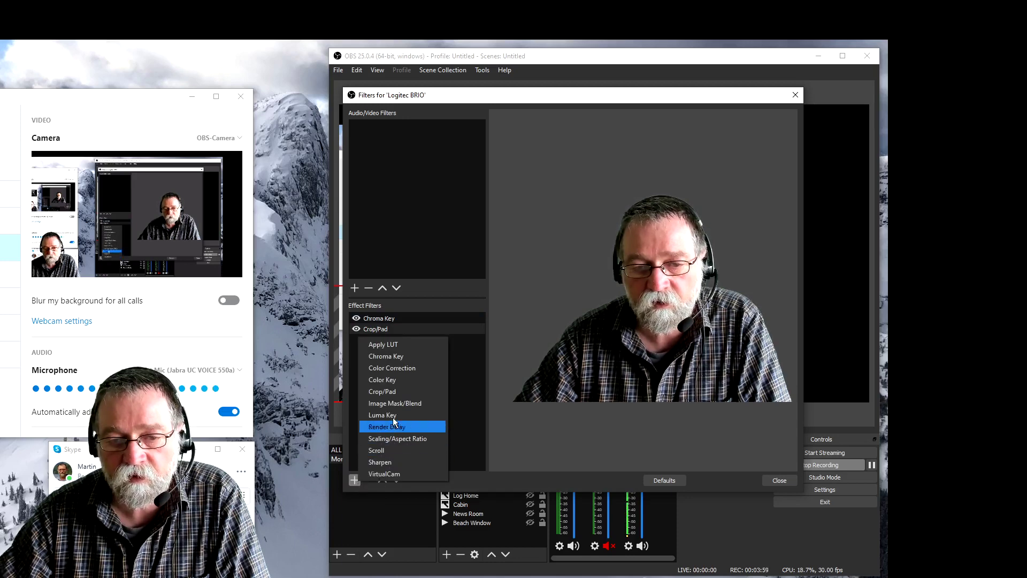
click(463, 413)
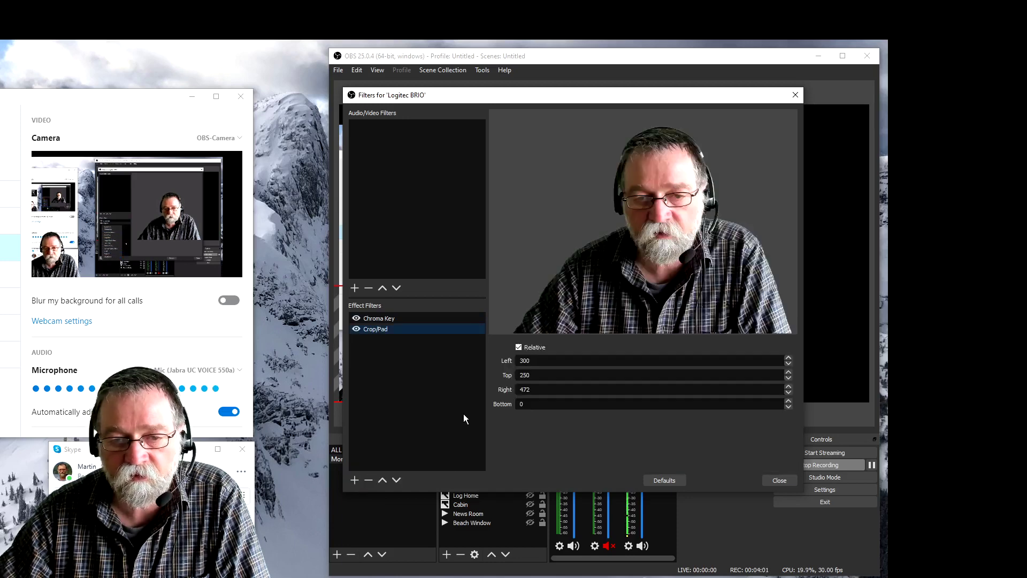
click(357, 318)
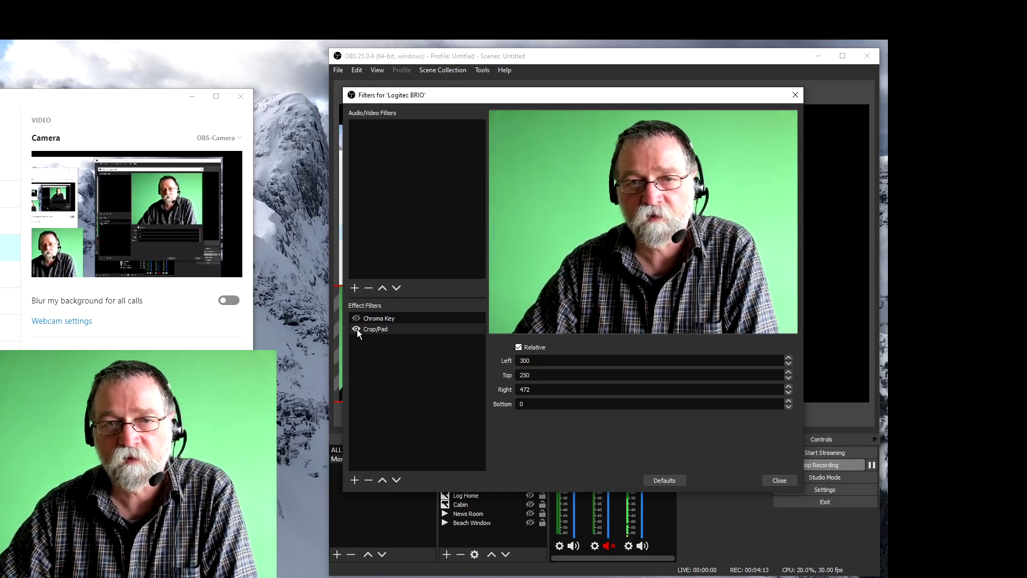
Compare the uncropped webcam frame, then set the Crop/Pad Left to 300 and Top to 250.
click(356, 329)
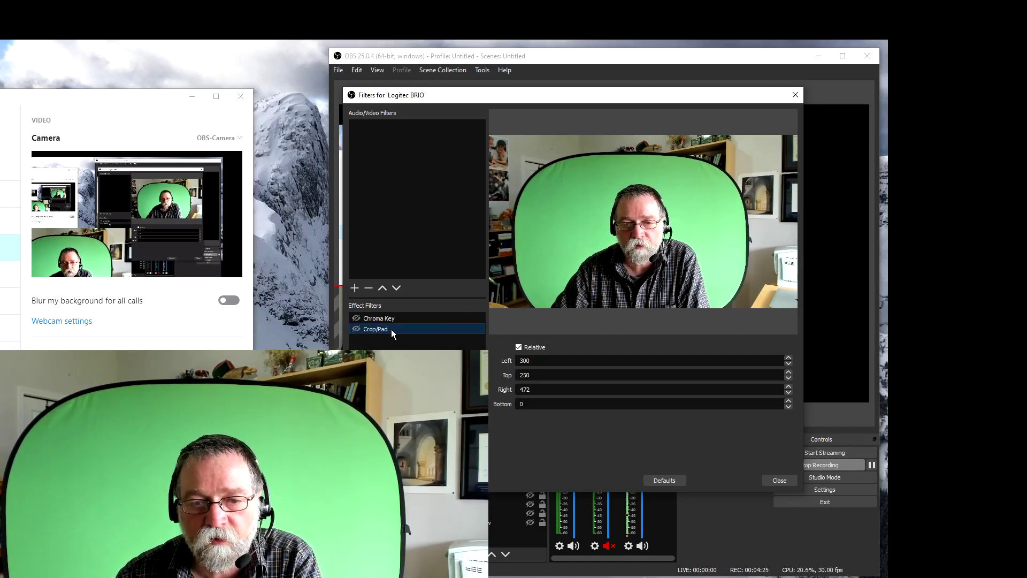
click(356, 329)
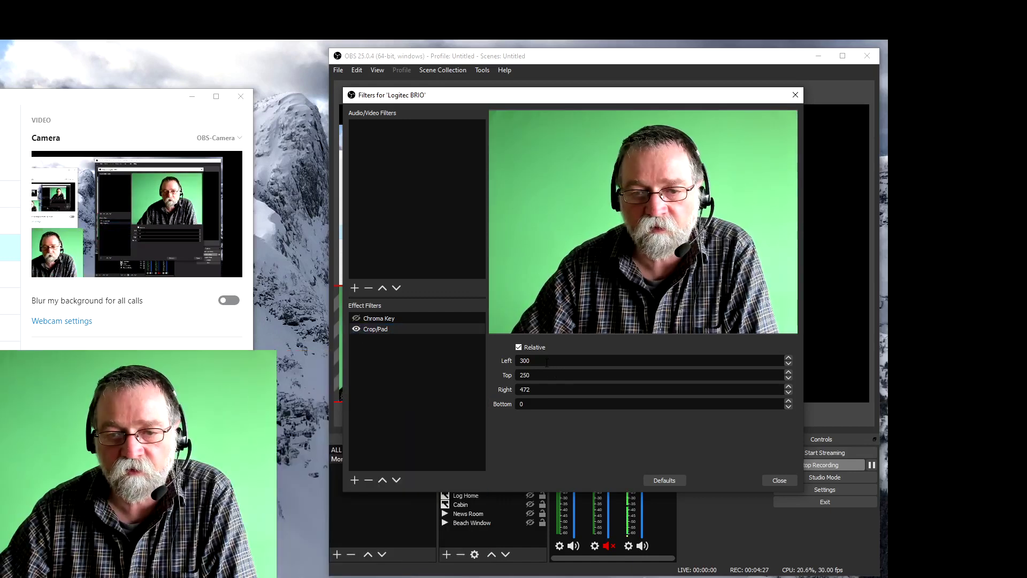
text(100)
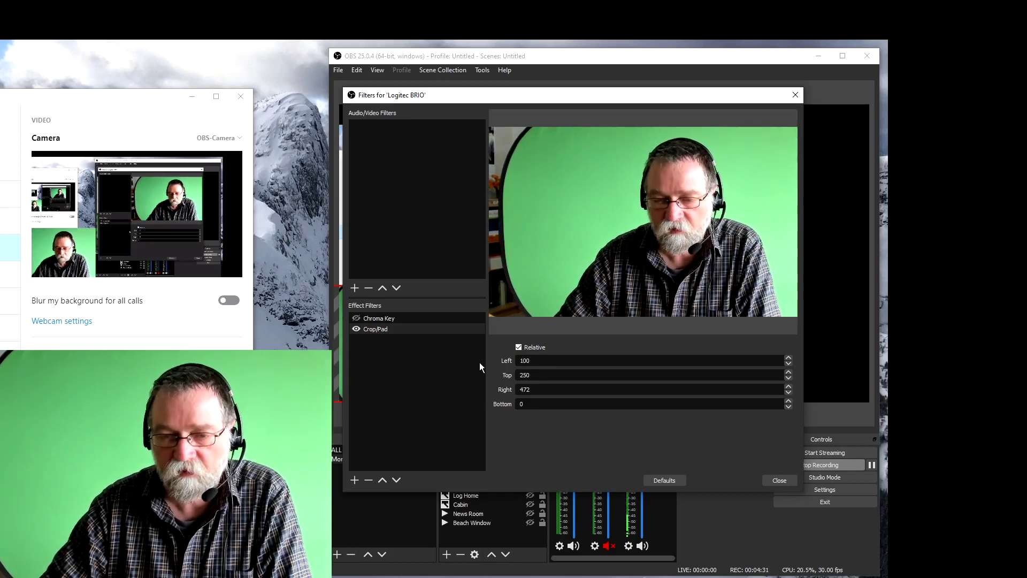
key(BackSpace)
key(BackSpace)
key(BackSpace)
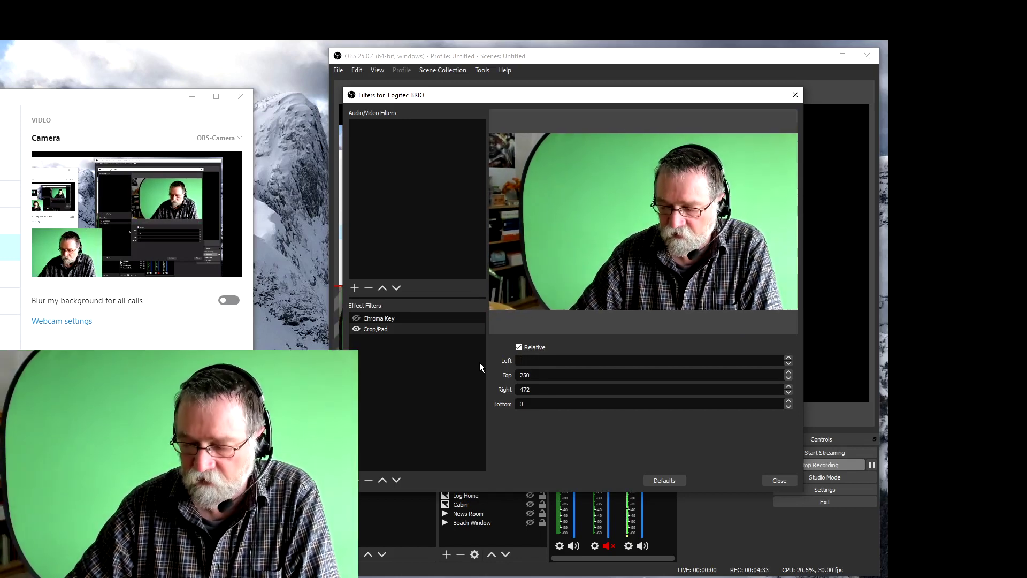
text(300)
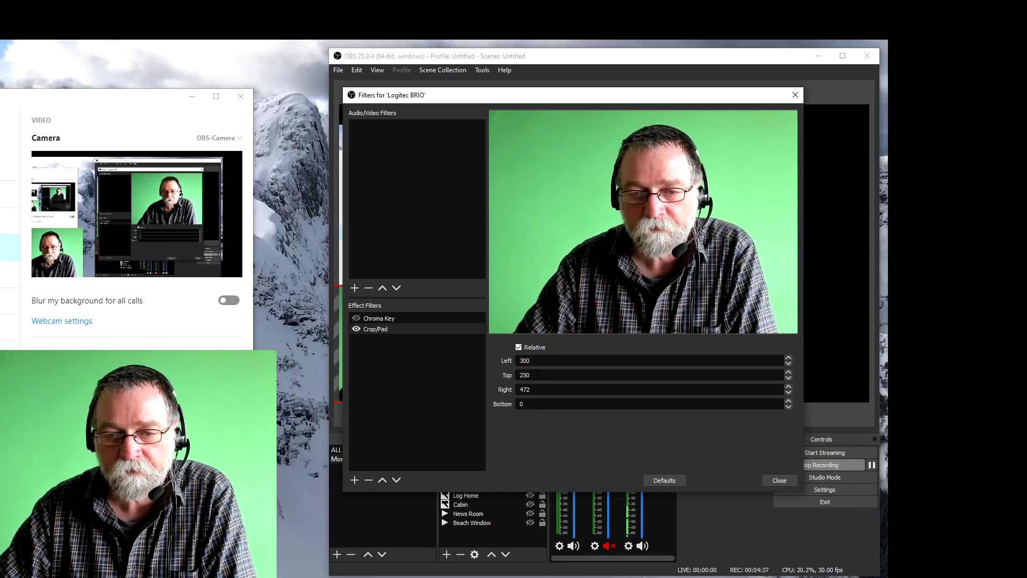
key(Tab)
text(0)
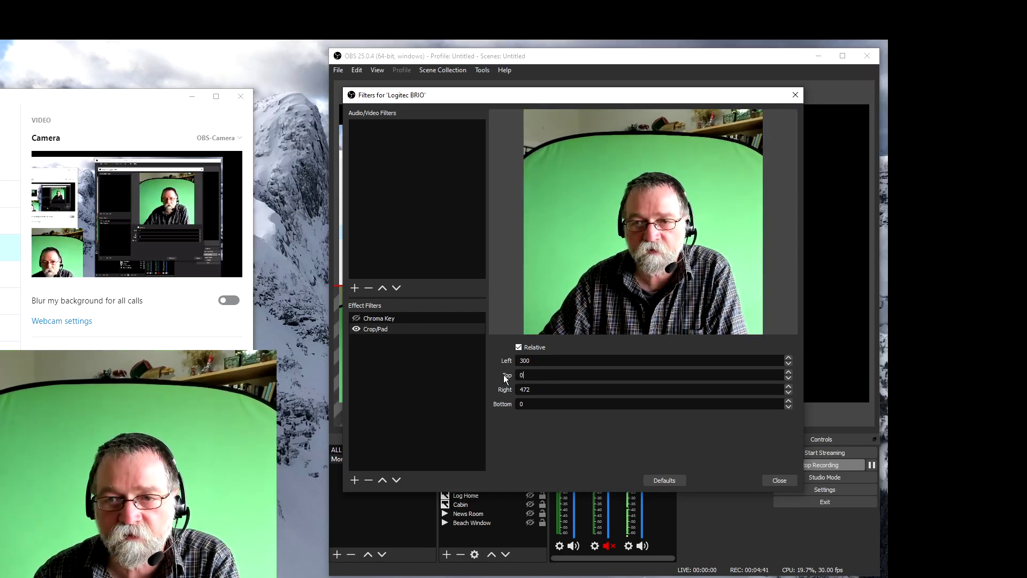
text(250)
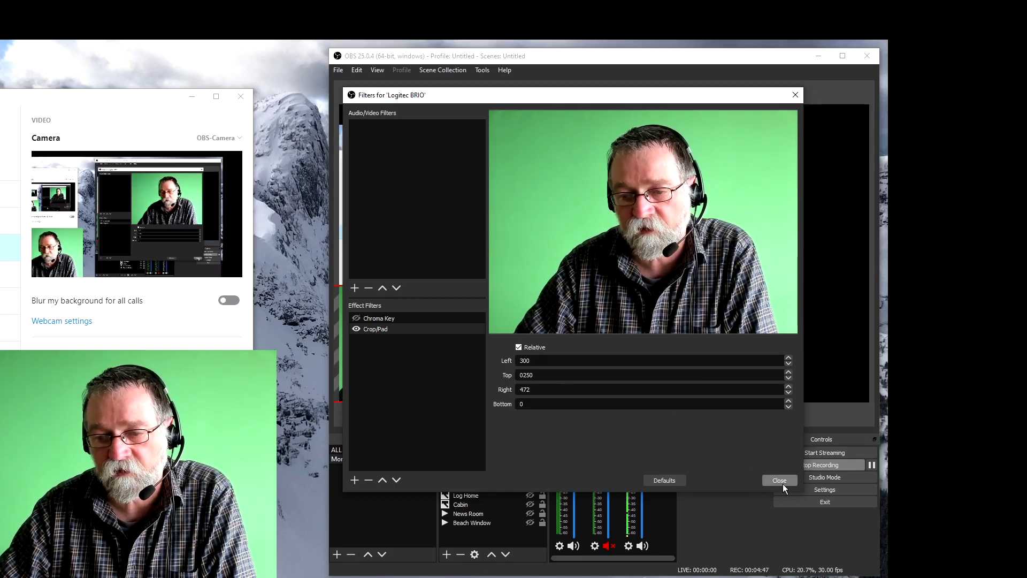
Re-enable the webcam's Chroma Key, close its filters, and drag Monitor1 to fit the canvas.
click(356, 316)
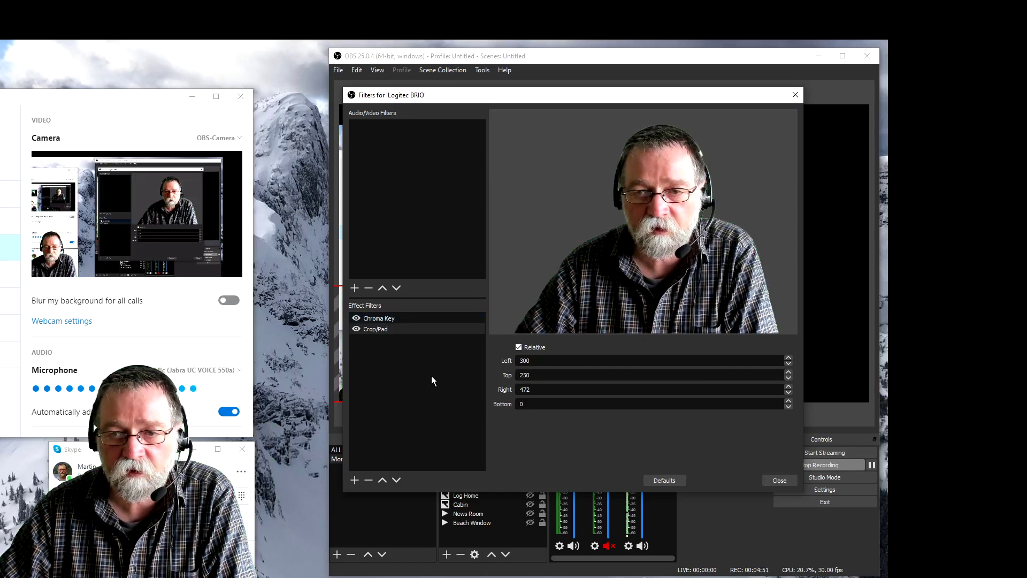
click(778, 480)
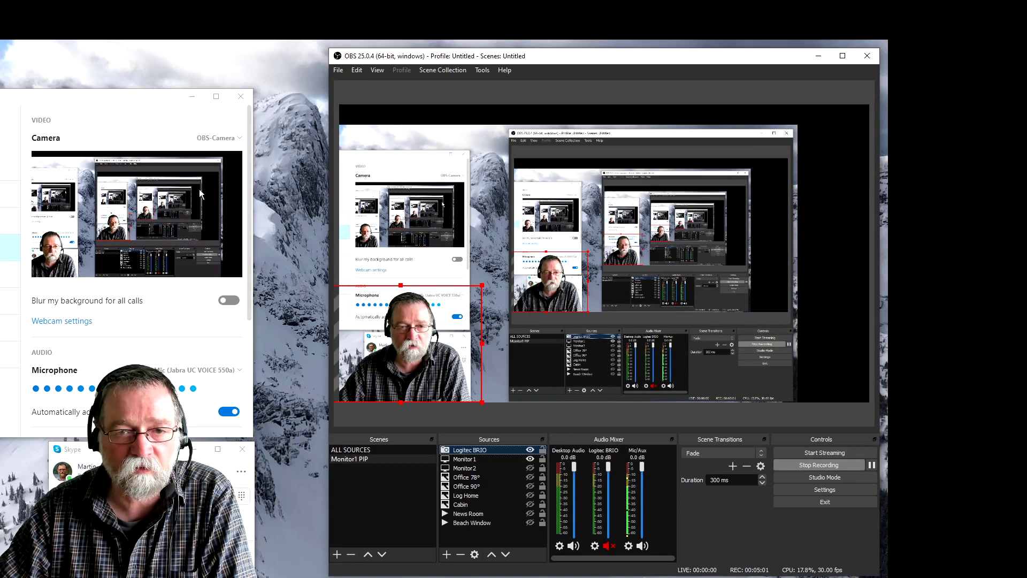
click(470, 158)
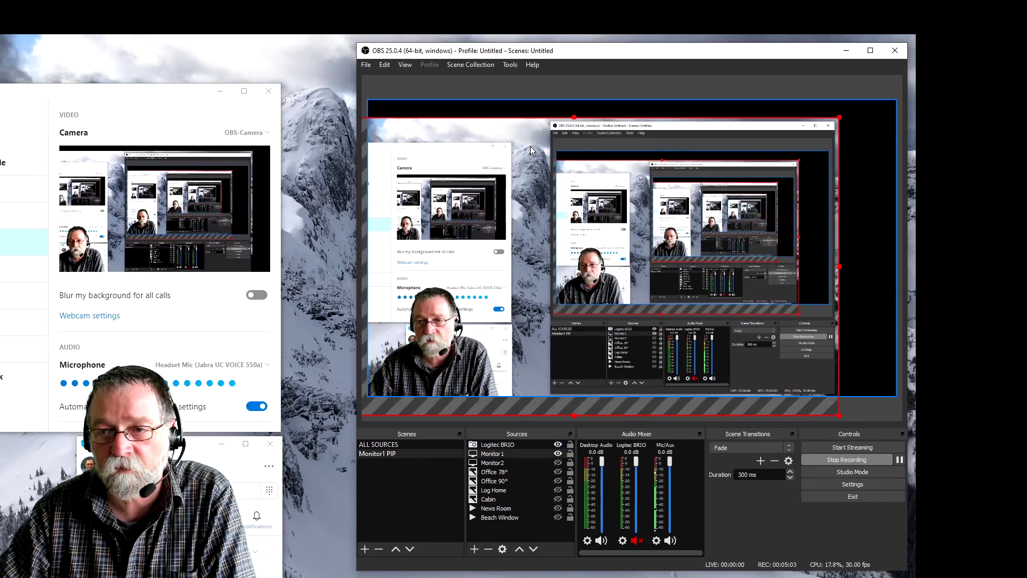
drag(531, 146, 696, 103)
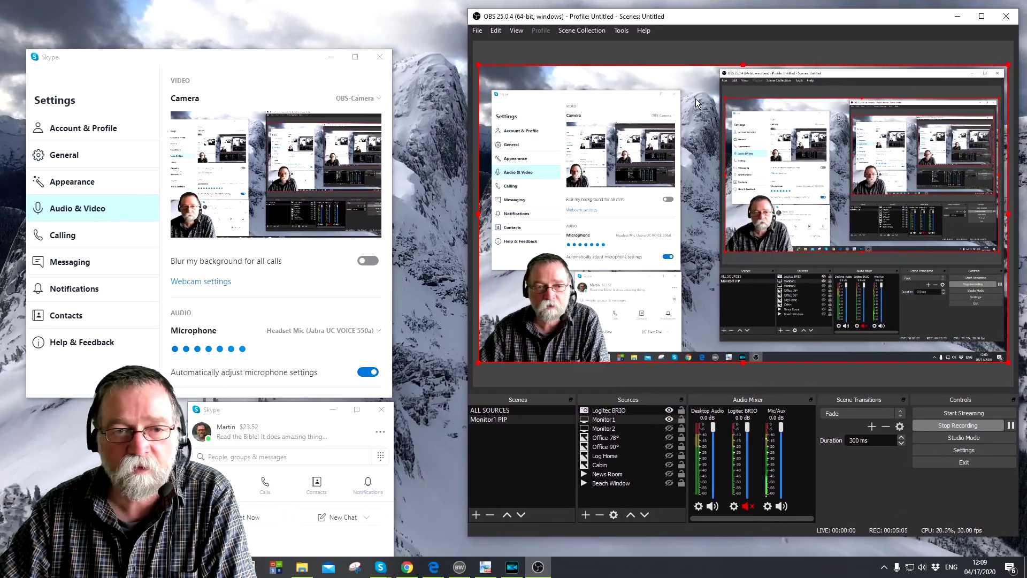